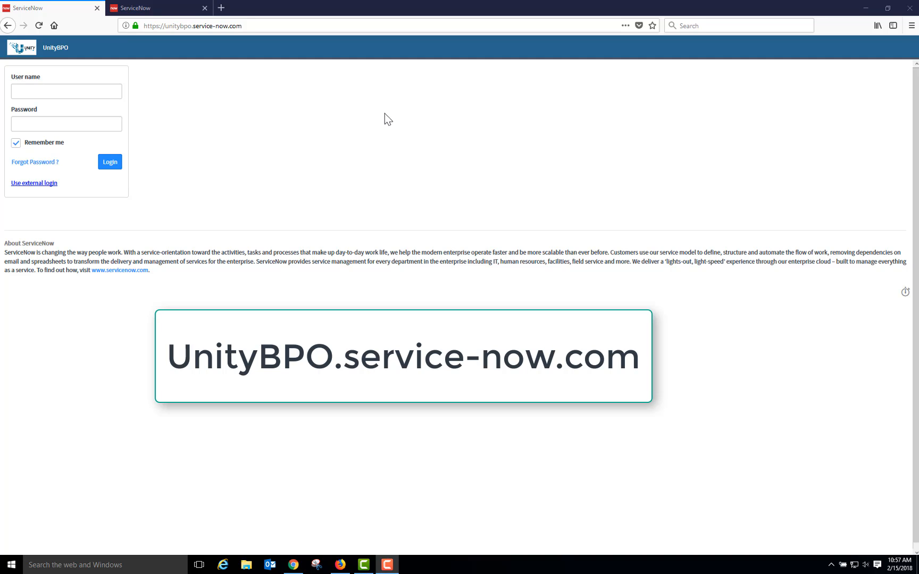
- Log in to the UnityBPO Test instance with the employee's user name and account password
click(158, 15)
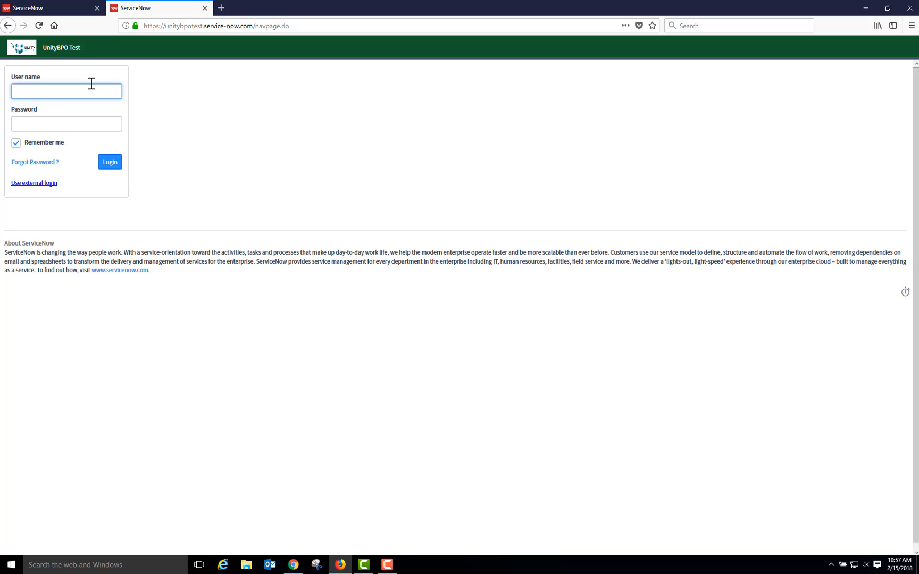
text(axia.employee)
key(Tab)
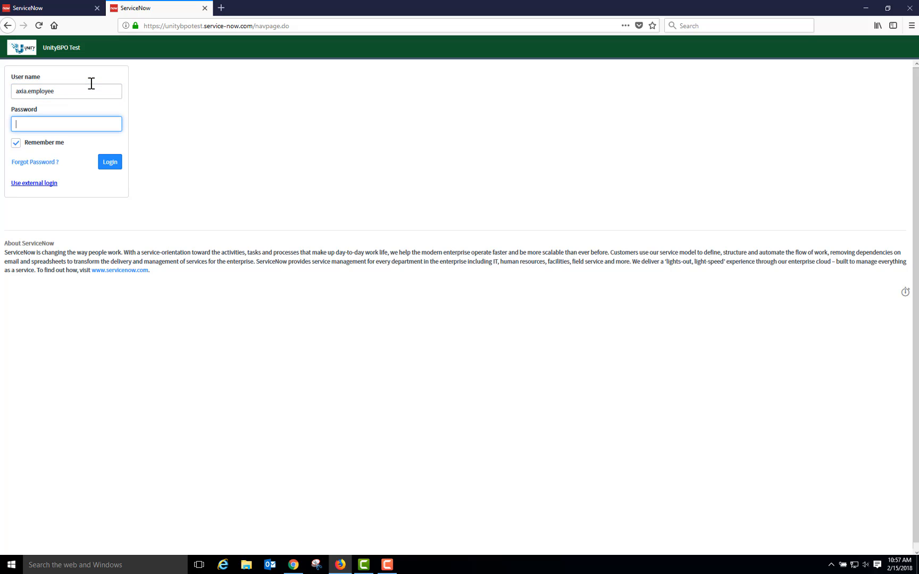
text(********)
click(110, 163)
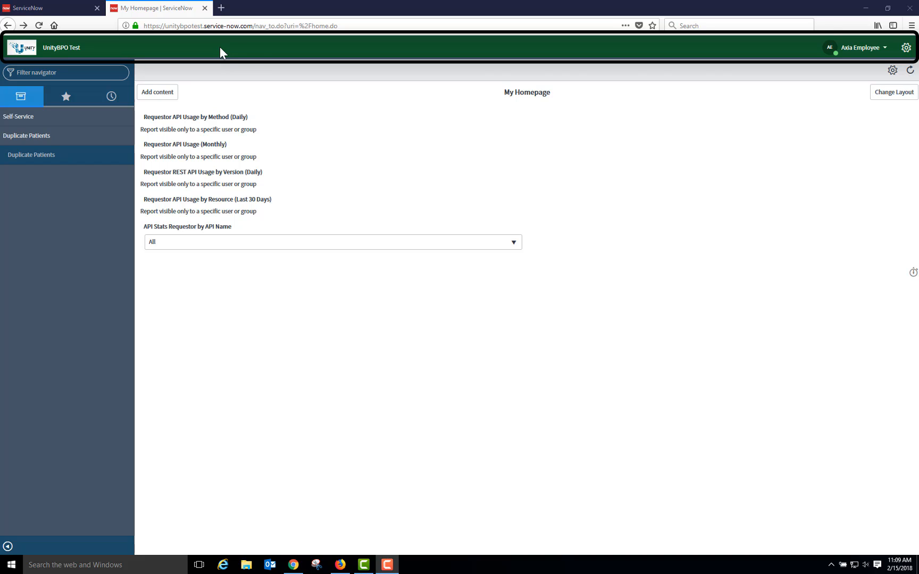
- Preview the Blimey and Blues themes in System Settings and restore the System theme
click(907, 49)
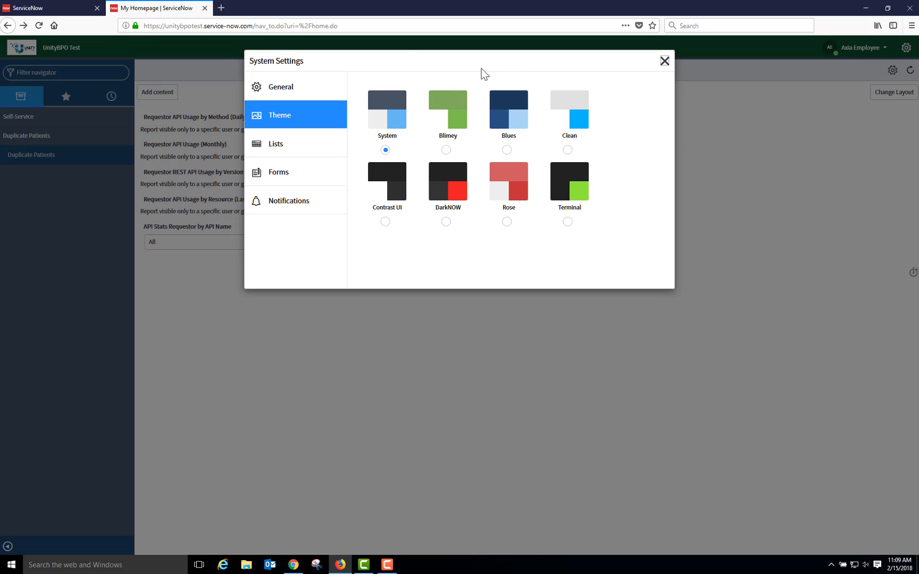
click(305, 86)
click(307, 117)
click(446, 150)
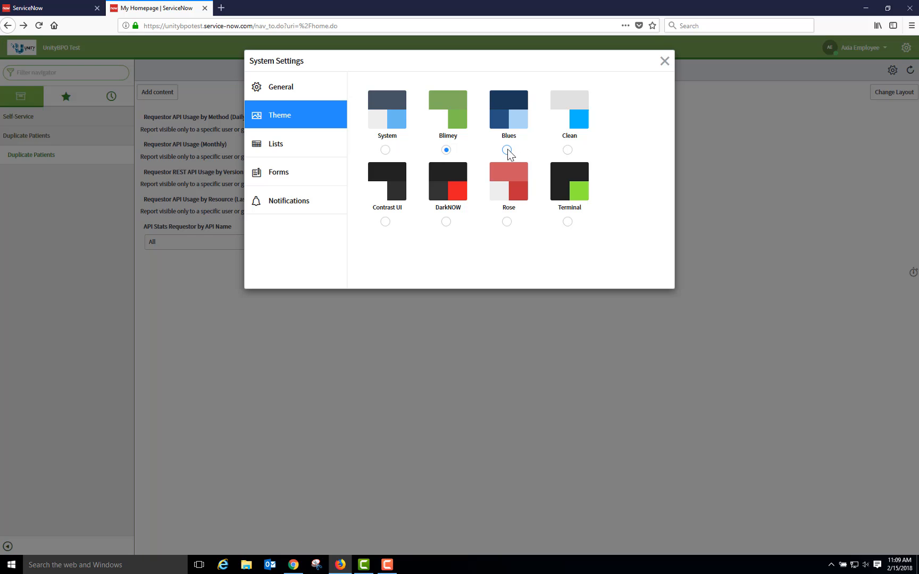
click(507, 150)
click(386, 150)
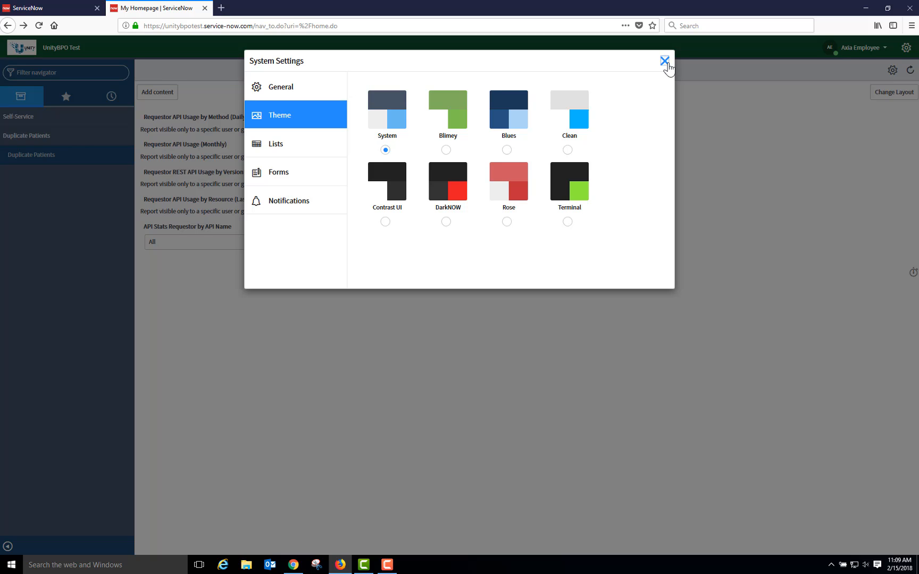
click(665, 62)
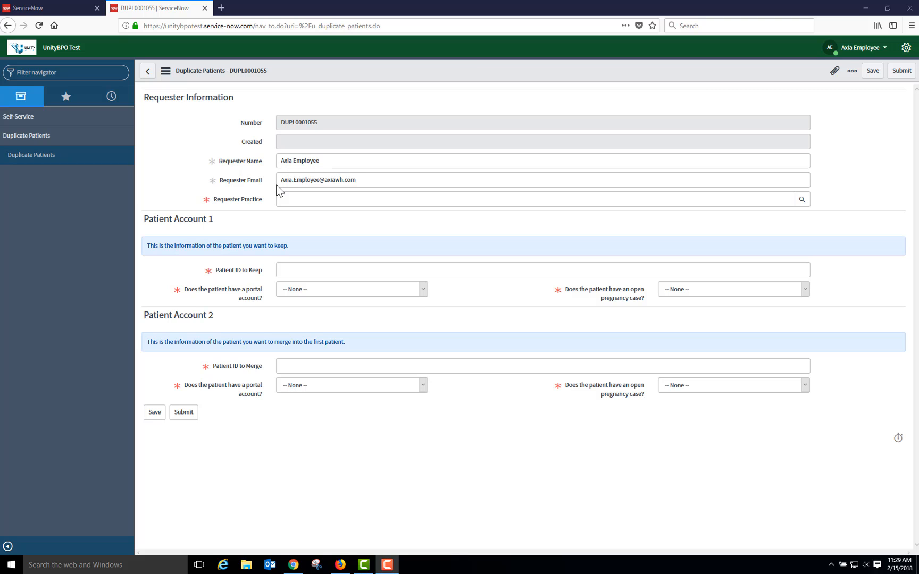
- Append 2 to the requester name and set the requester practice to (RWH-H) Riverview Women's Health, found by searching location names for *river
click(335, 162)
text(2)
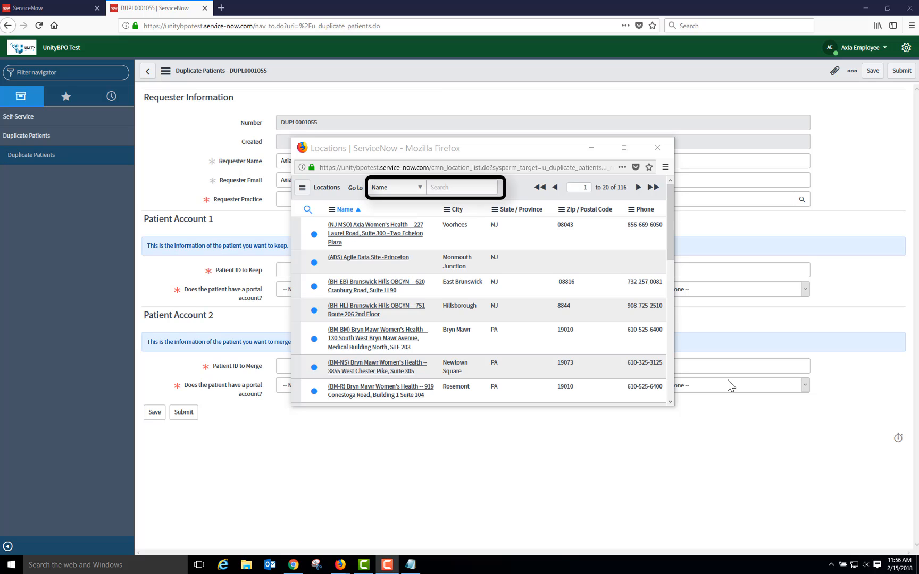
click(450, 189)
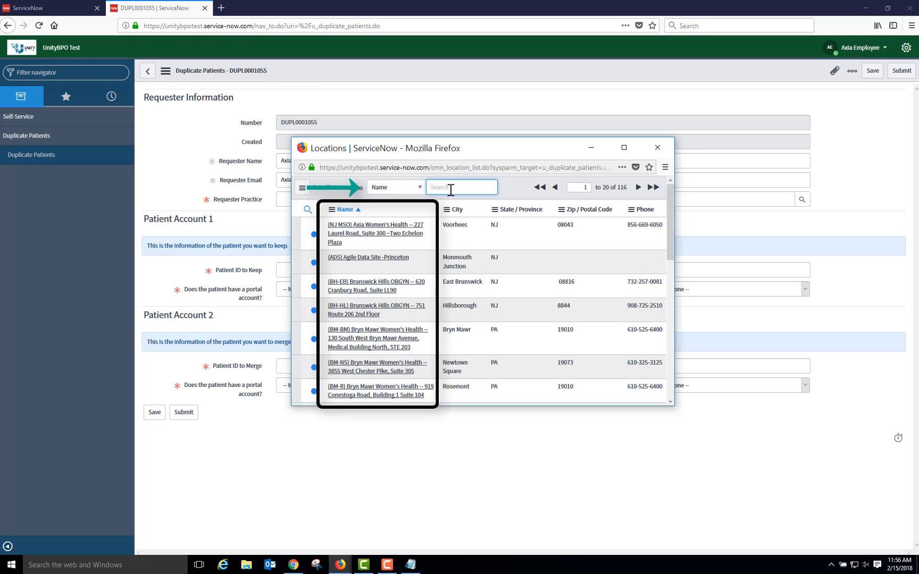
click(422, 189)
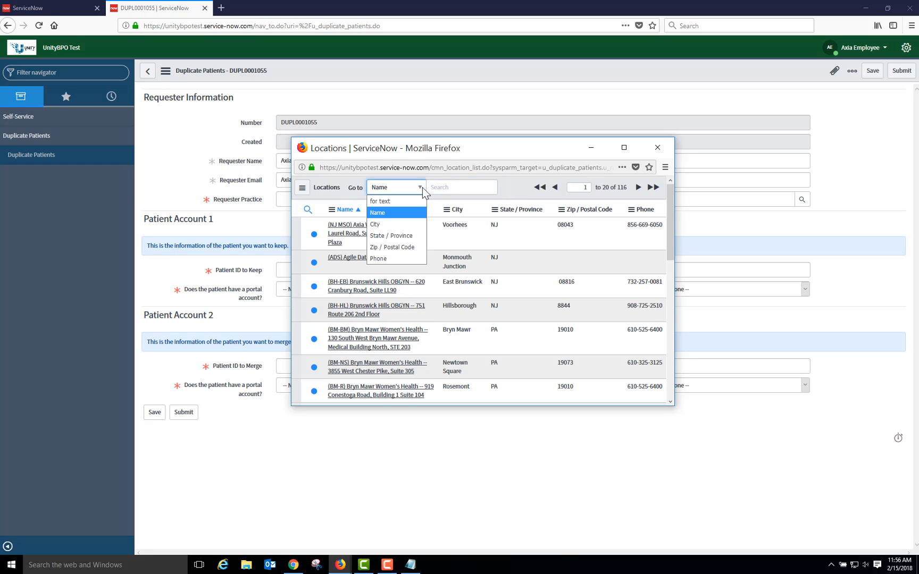
click(406, 216)
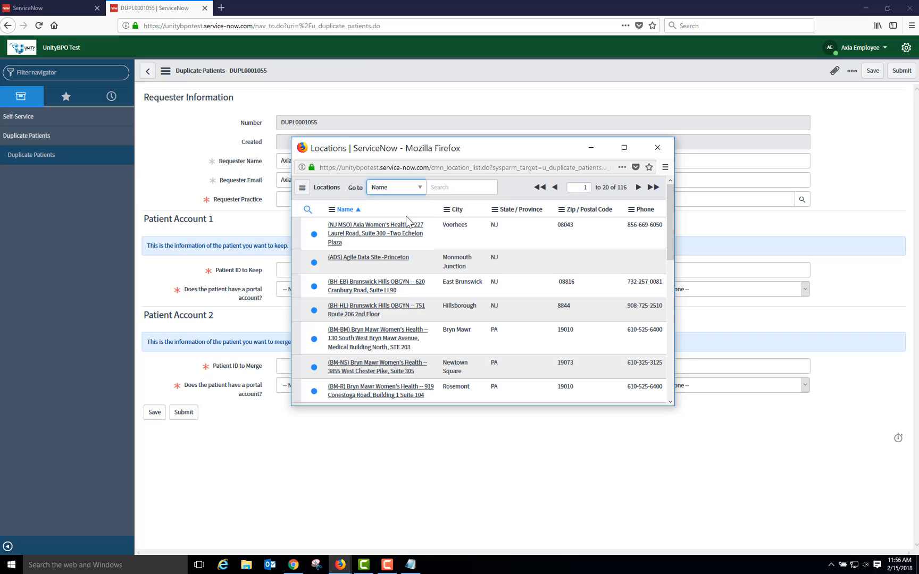
click(454, 192)
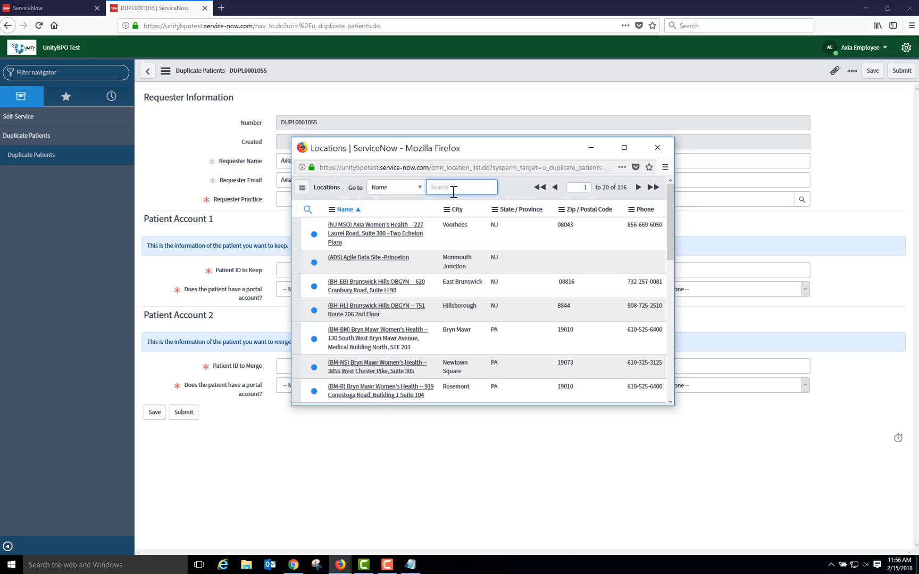
text(*river)
key(Return)
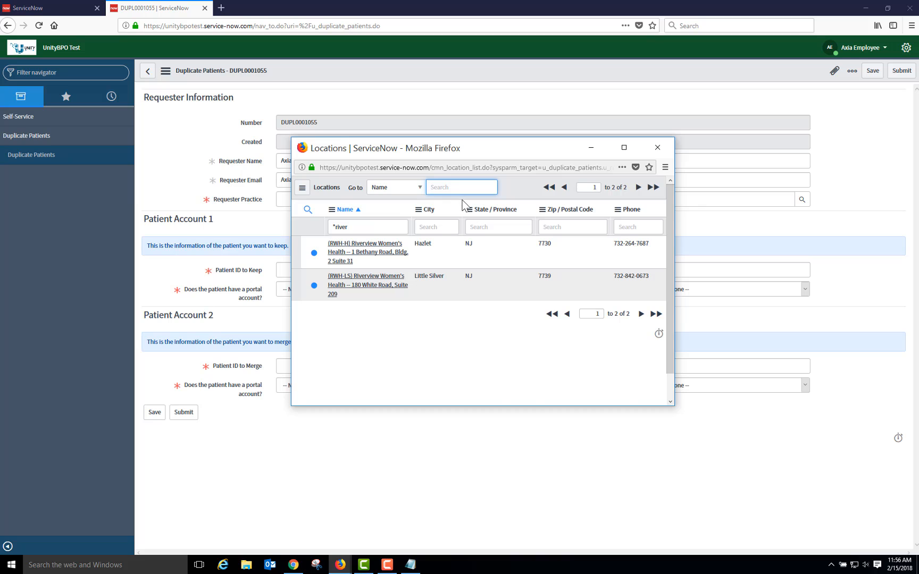
click(394, 250)
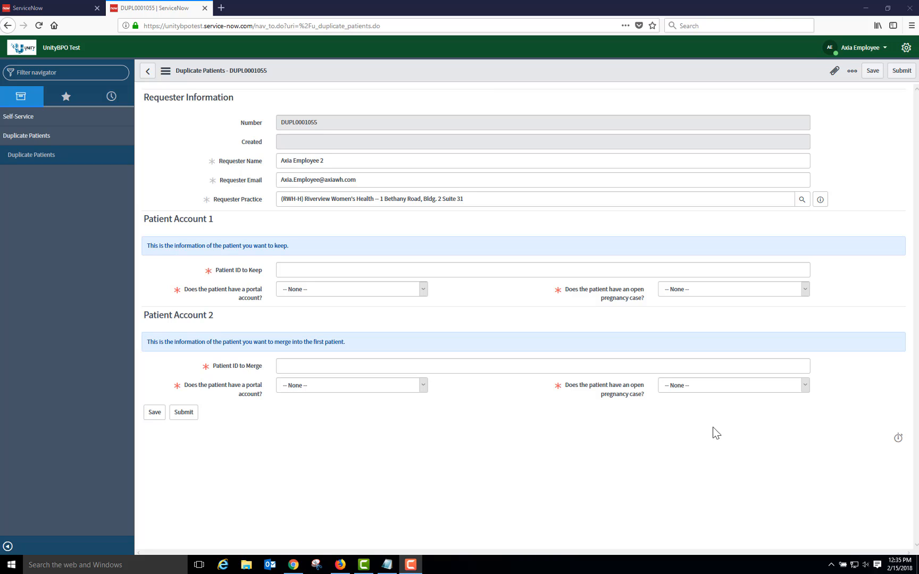
- For Patient Account 1, enter the Patient ID to Keep and answer No for both the portal account and the open pregnancy case
click(499, 271)
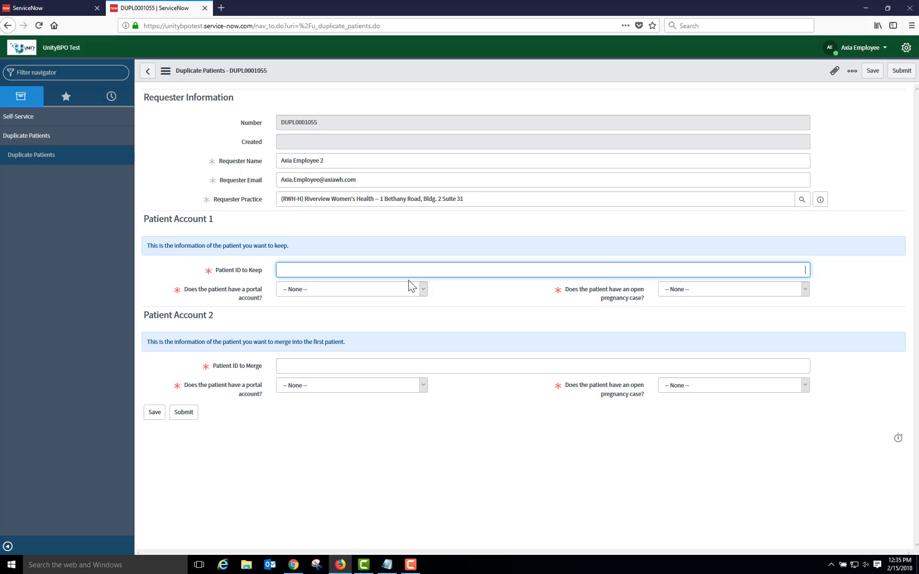
click(435, 267)
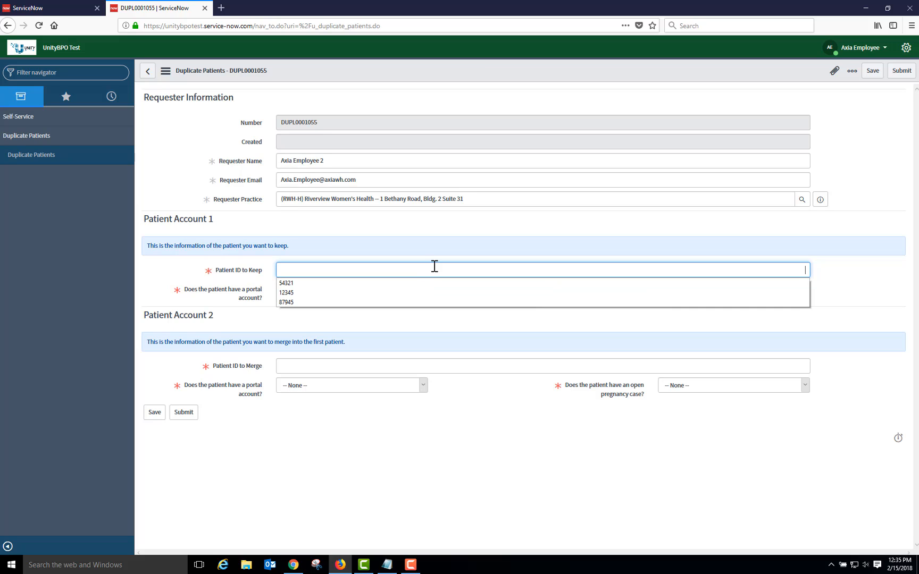
text(54321)
key(Tab)
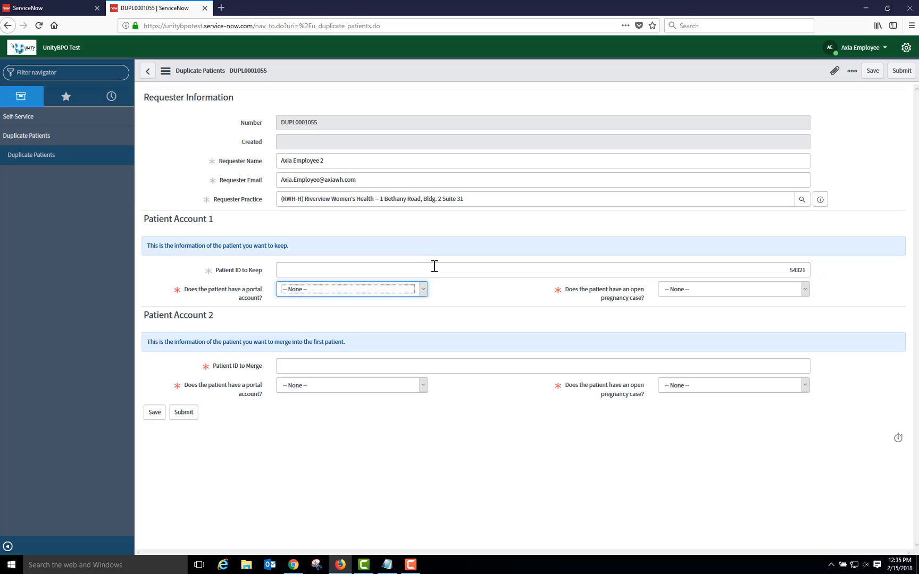
key(n)
key(Tab)
key(n)
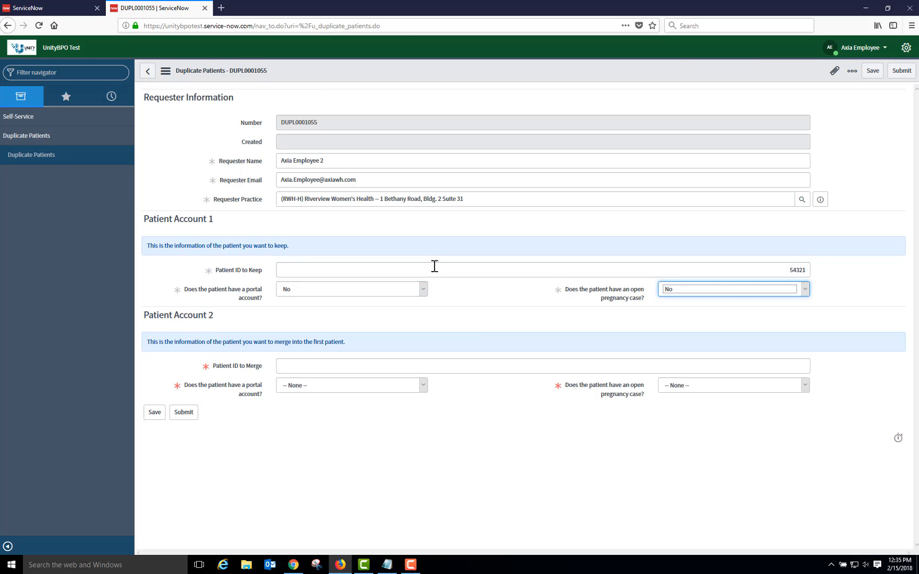
- For Patient Account 2, enter the Patient ID to Merge, set portal account to No and open pregnancy case to Yes, and save the record
key(Tab)
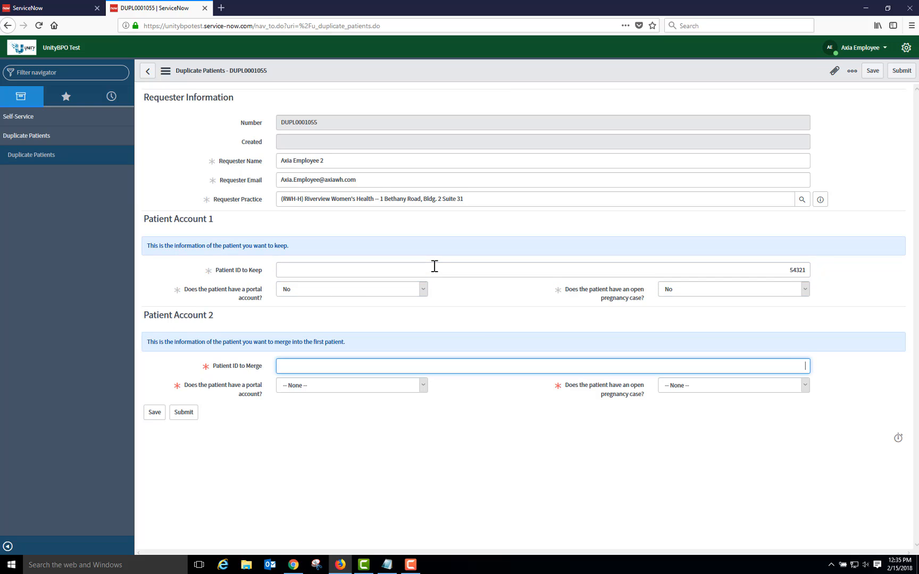
text(54322)
key(Tab)
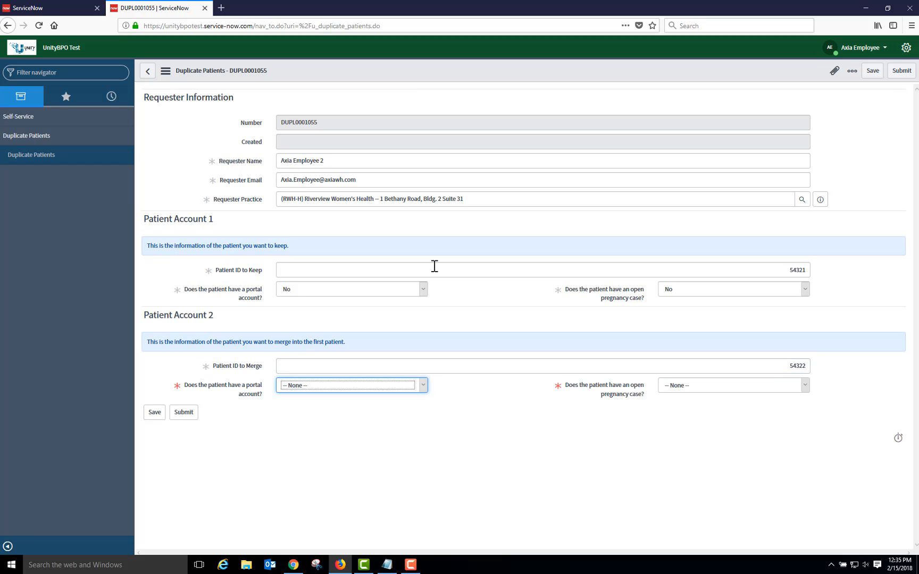
key(n)
key(Tab)
key(y)
key(Tab)
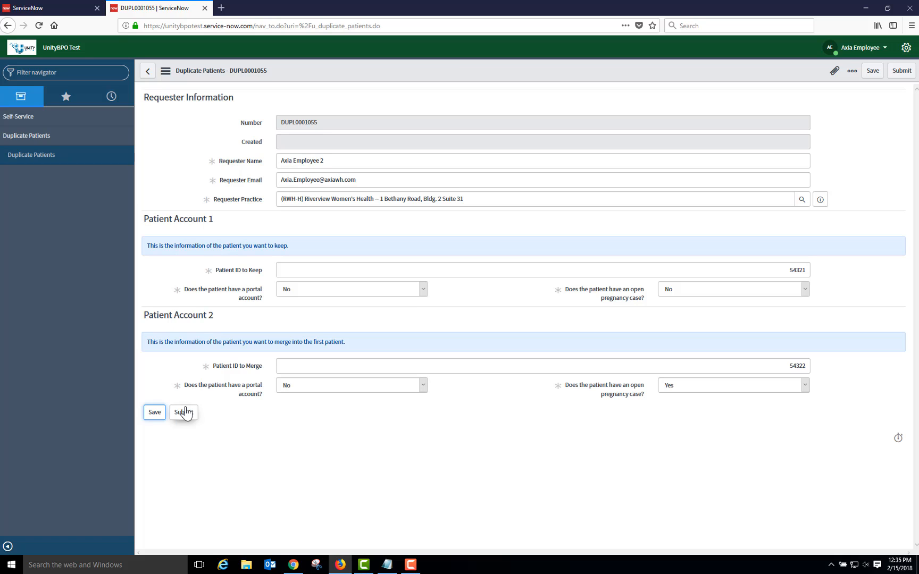
click(159, 413)
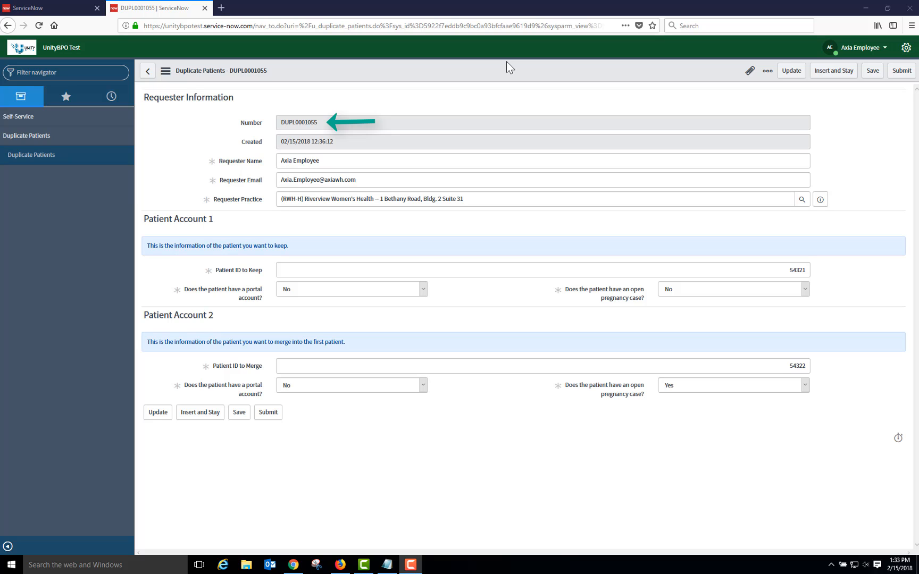
- Insert a copy of the saved duplicate patient record, staying on the form, and replace its Patient ID to Merge with another patient's ID
click(834, 71)
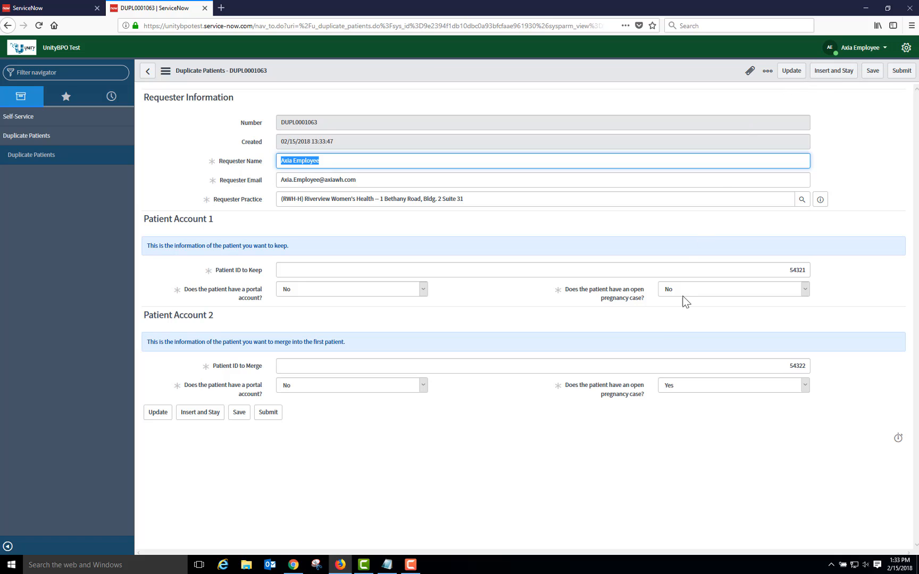
drag(746, 365, 831, 370)
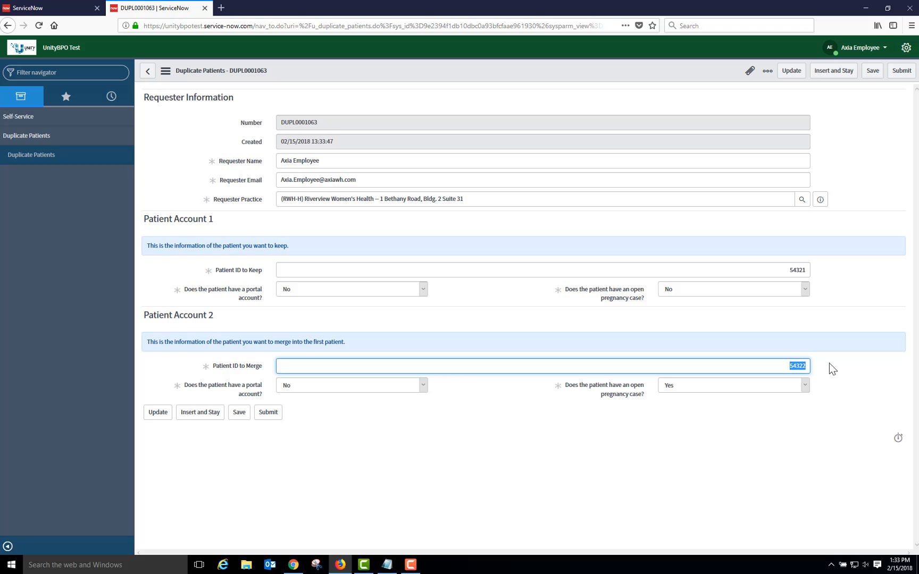
text(12234)
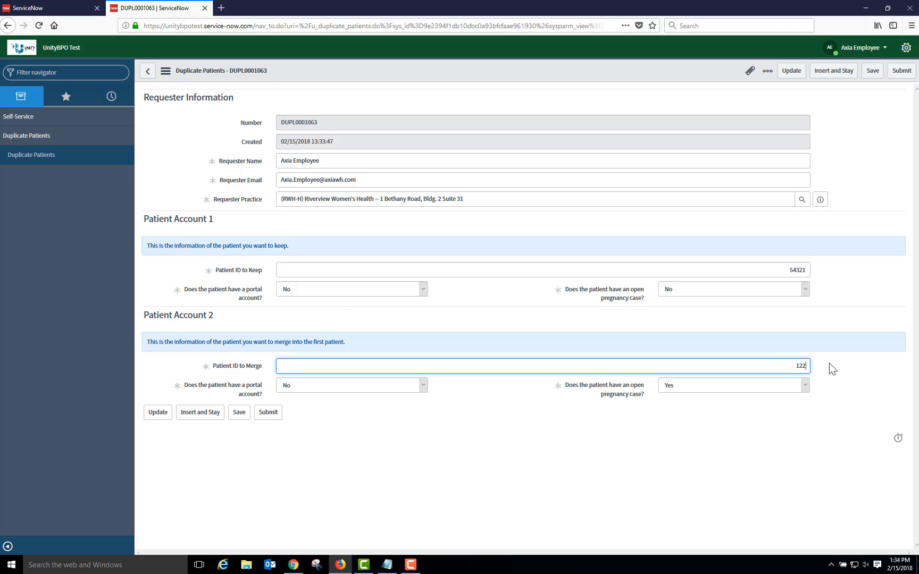